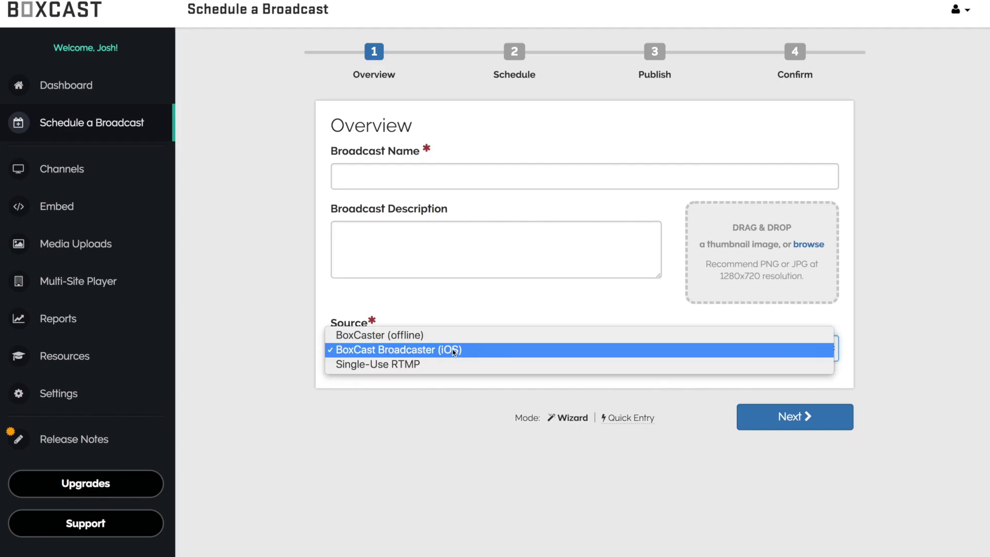
Set the broadcast source to Single-Use RTMP
{"action": "left_click", "coordinate": [453, 365]}
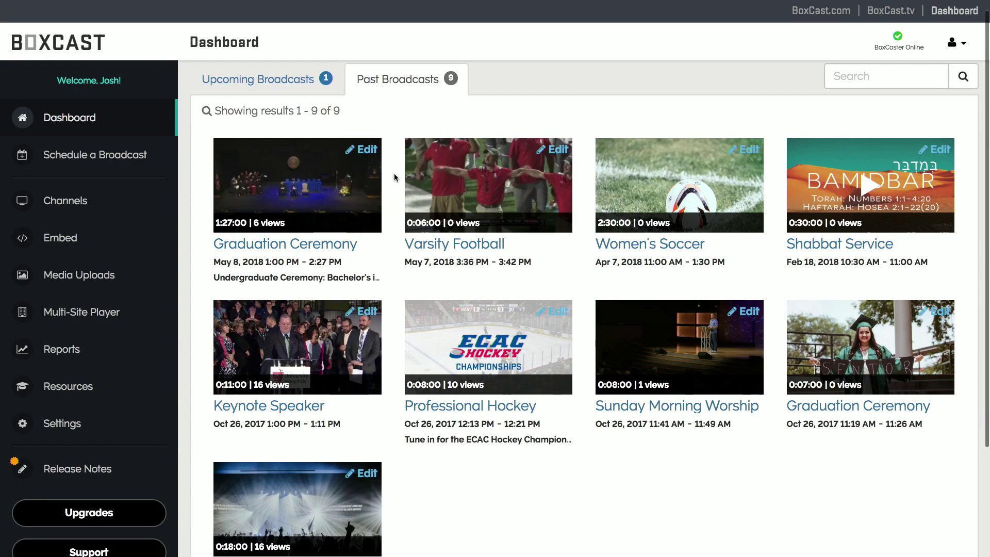
Scroll down through the Past Broadcasts grid
{"action": "scroll", "coordinate": [394, 176], "scroll_direction": "down", "scroll_amount": 2}
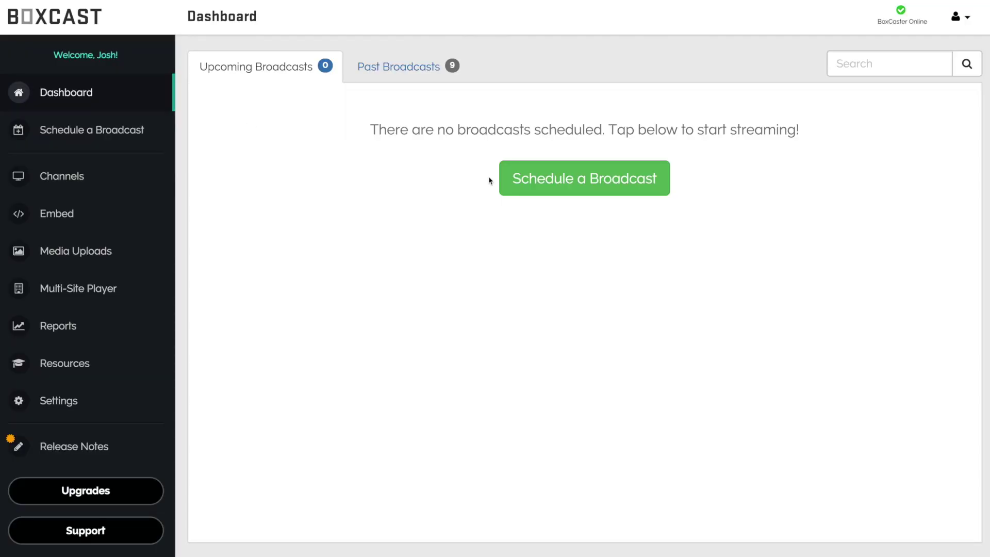
Start a new broadcast named 'My First Broadcast' with Box aeeed3 as its source
{"action": "left_click", "coordinate": [514, 177]}
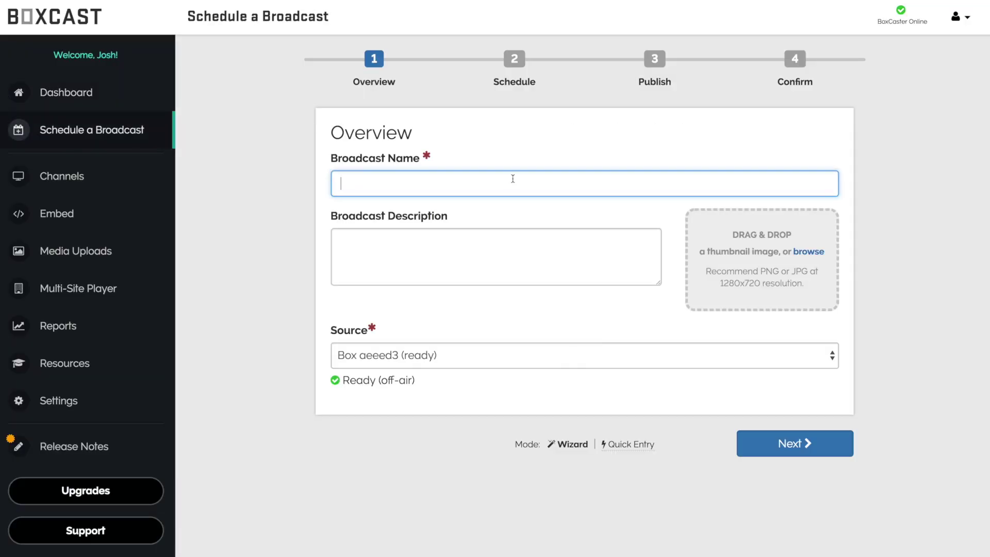
{"action": "type", "text": "My First Broadcast"}
{"action": "left_click", "coordinate": [489, 352]}
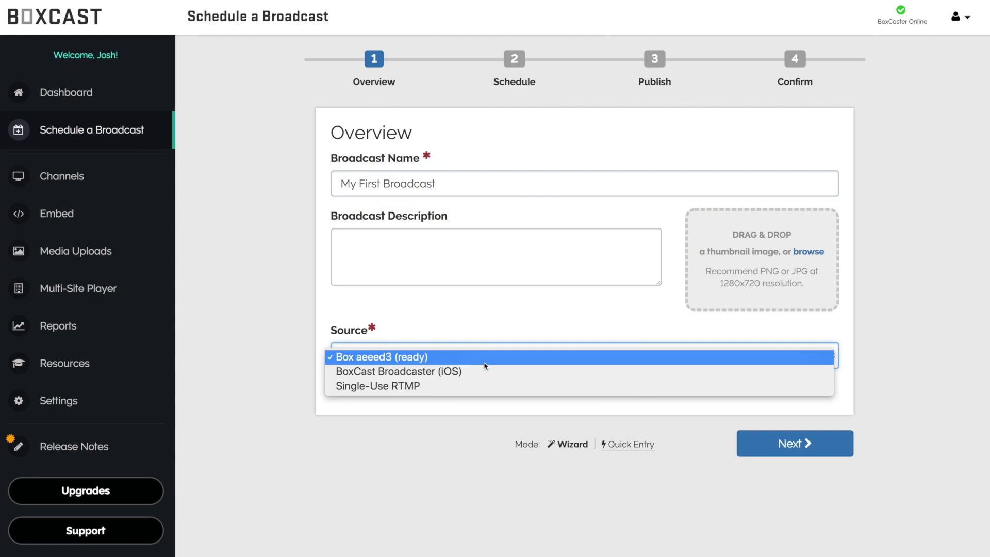
{"action": "left_click", "coordinate": [483, 363]}
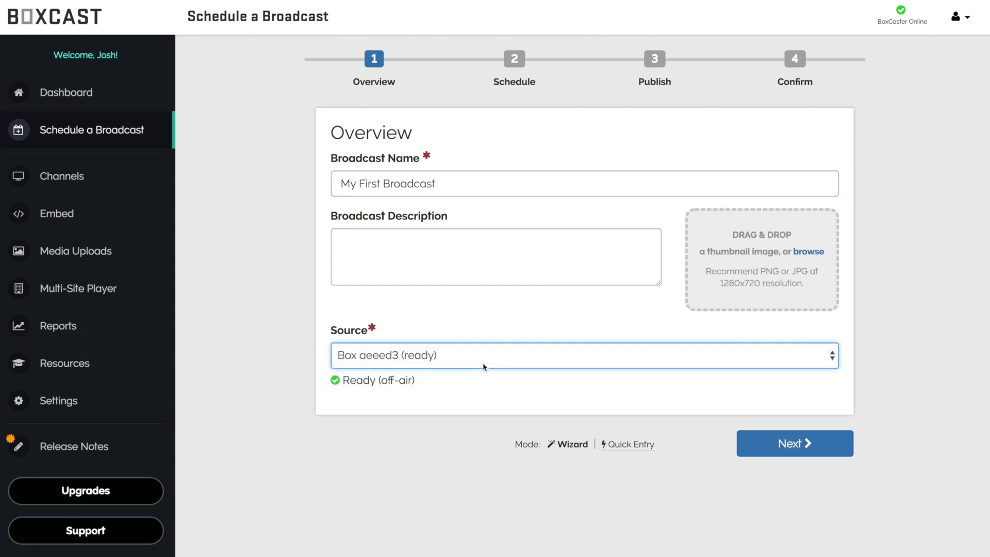
{"action": "left_click", "coordinate": [798, 442]}
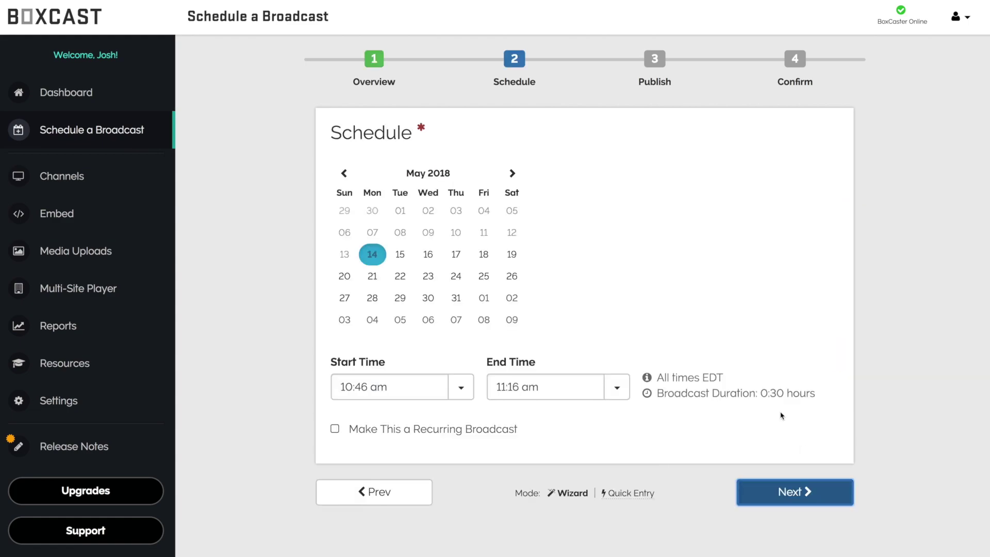
Schedule it for May 15 at 11:00 am, recurring weekly on chosen days
{"action": "left_click", "coordinate": [401, 255]}
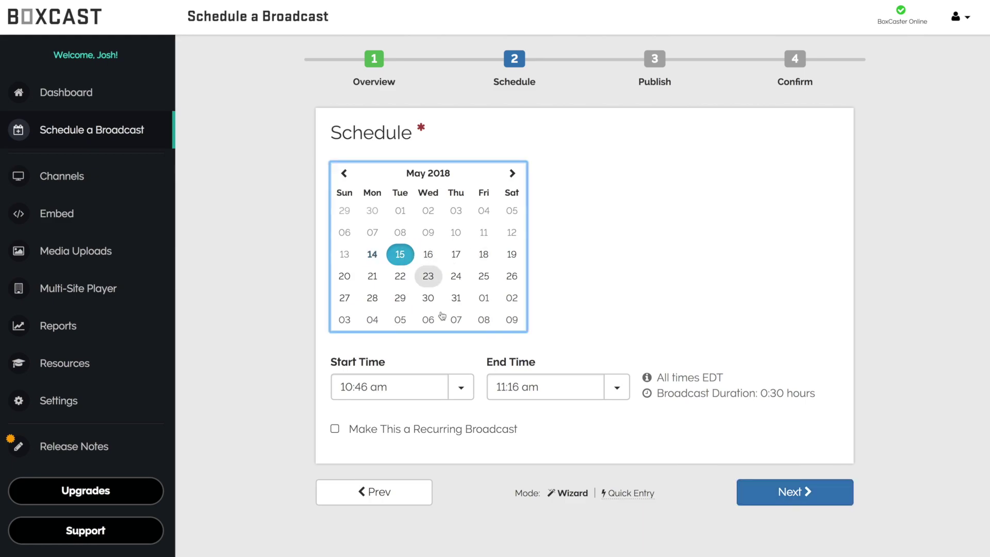
{"action": "left_click", "coordinate": [460, 392]}
{"action": "left_click", "coordinate": [438, 434]}
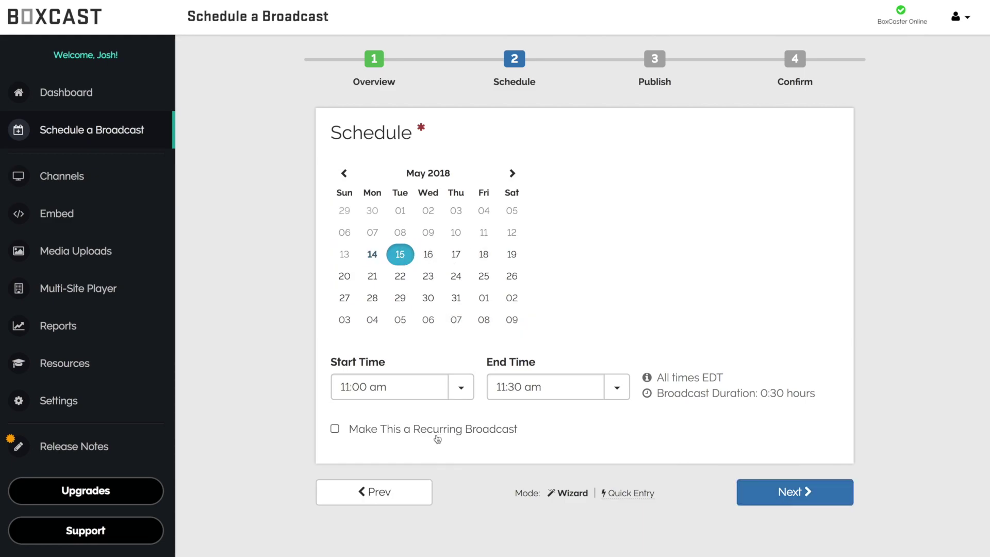
{"action": "left_click", "coordinate": [334, 429]}
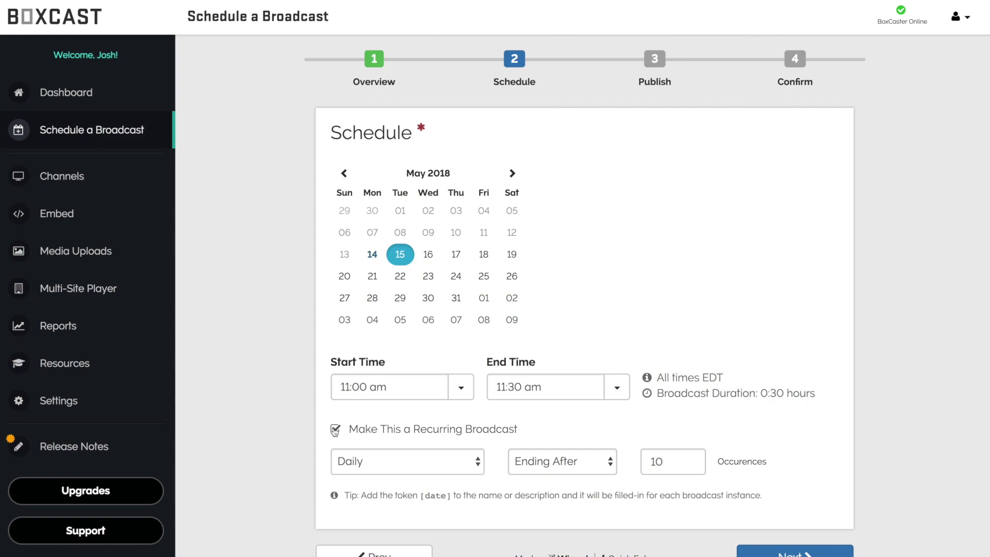
{"action": "left_click", "coordinate": [410, 467]}
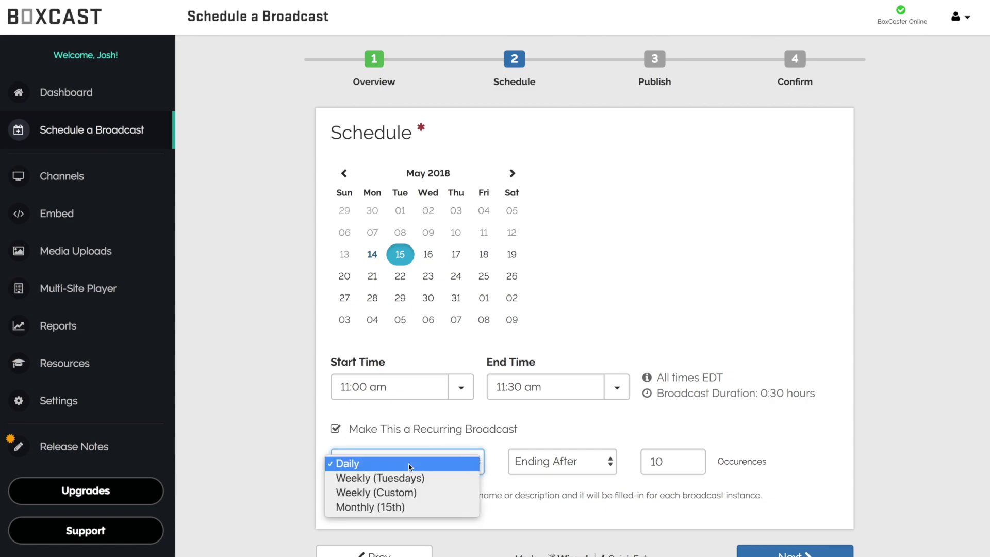
{"action": "left_click", "coordinate": [408, 494]}
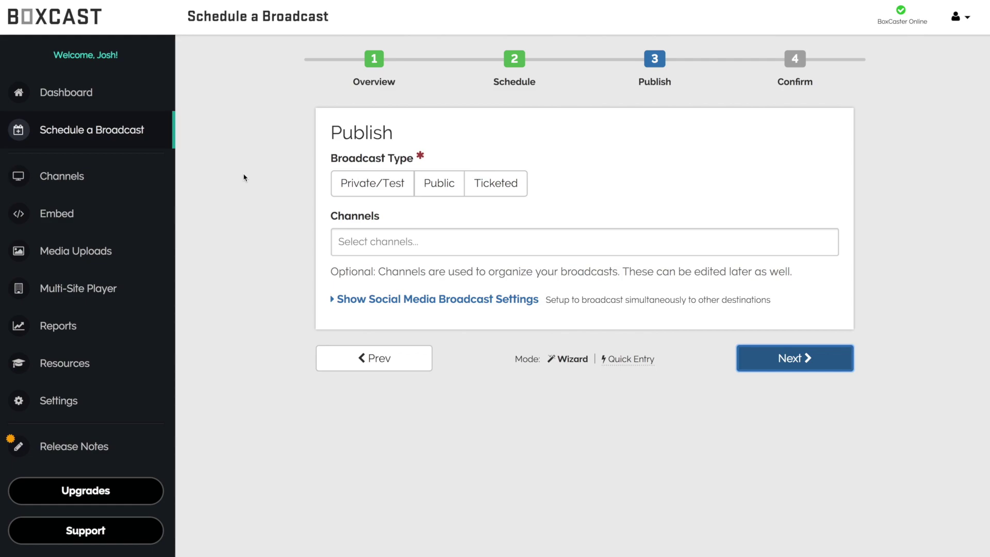
Set the broadcast type to Public after trying Private/Test and Ticketed
{"action": "left_click", "coordinate": [340, 189]}
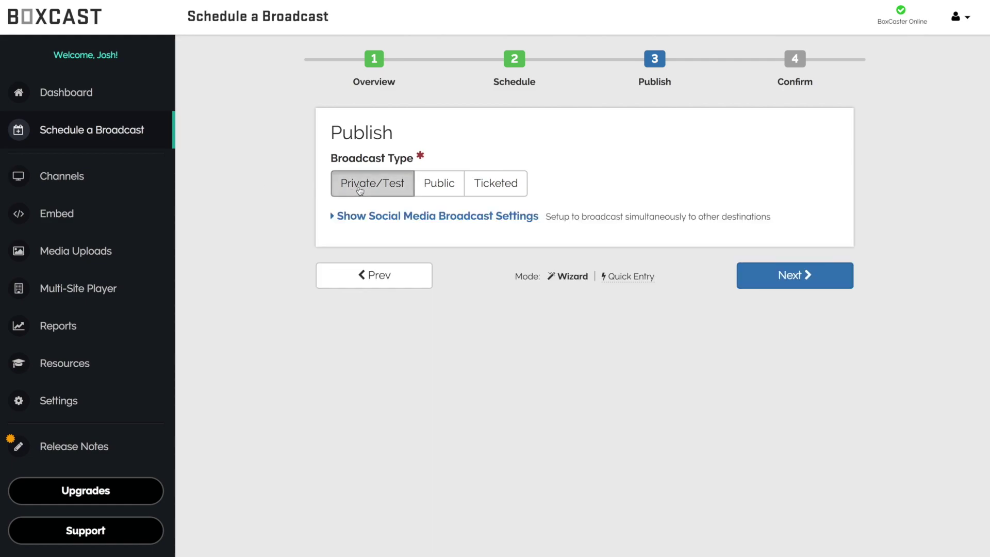
{"action": "left_click", "coordinate": [434, 192]}
{"action": "left_click", "coordinate": [485, 187]}
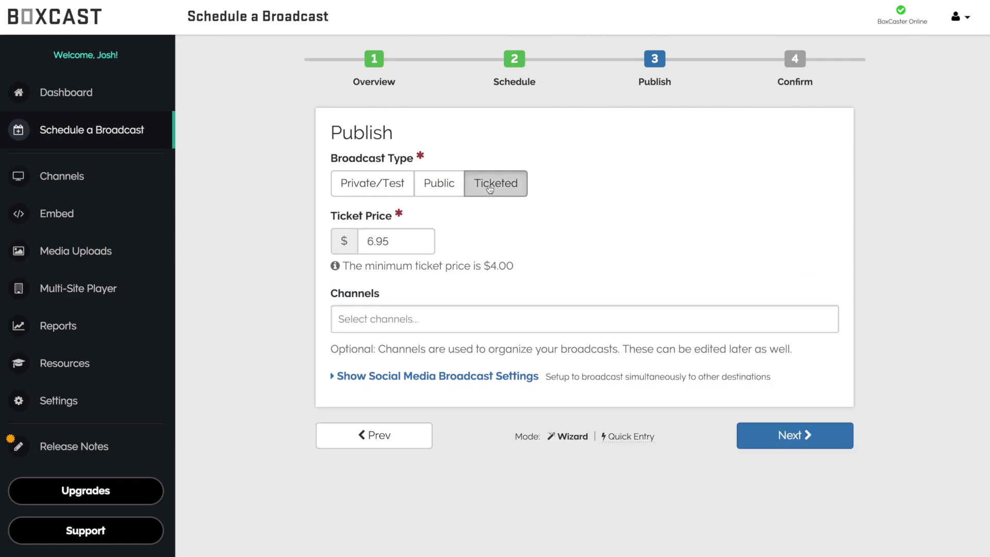
{"action": "left_click", "coordinate": [439, 184]}
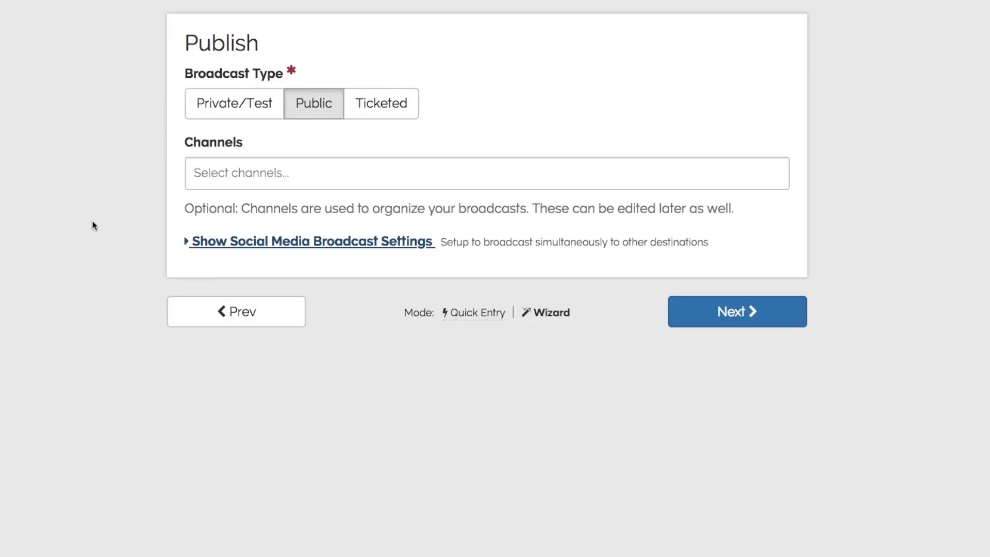
Reveal the social media simulcast settings, trying and then removing a Facebook Live destination
{"action": "left_click", "coordinate": [212, 249]}
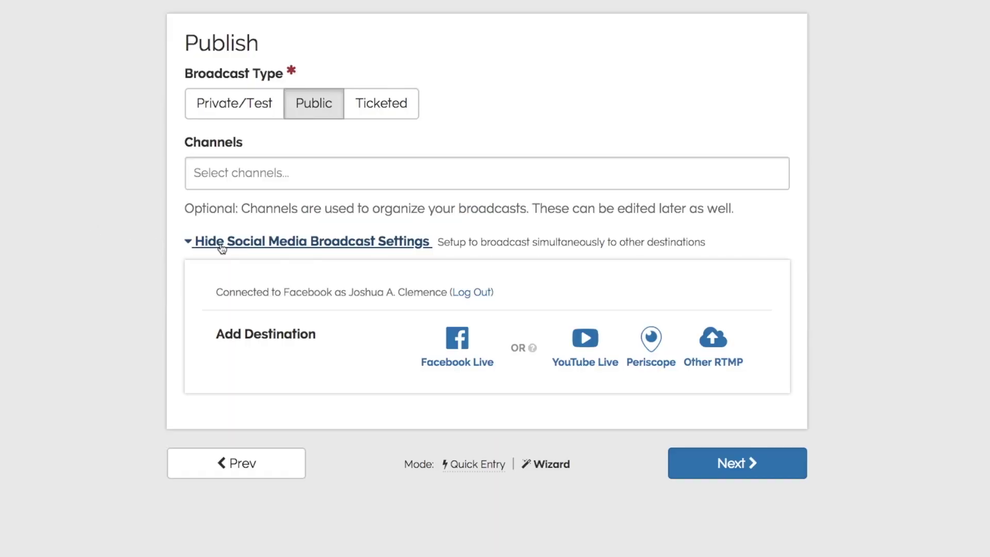
{"action": "left_click", "coordinate": [456, 352]}
{"action": "left_click", "coordinate": [467, 338]}
{"action": "left_click", "coordinate": [475, 412]}
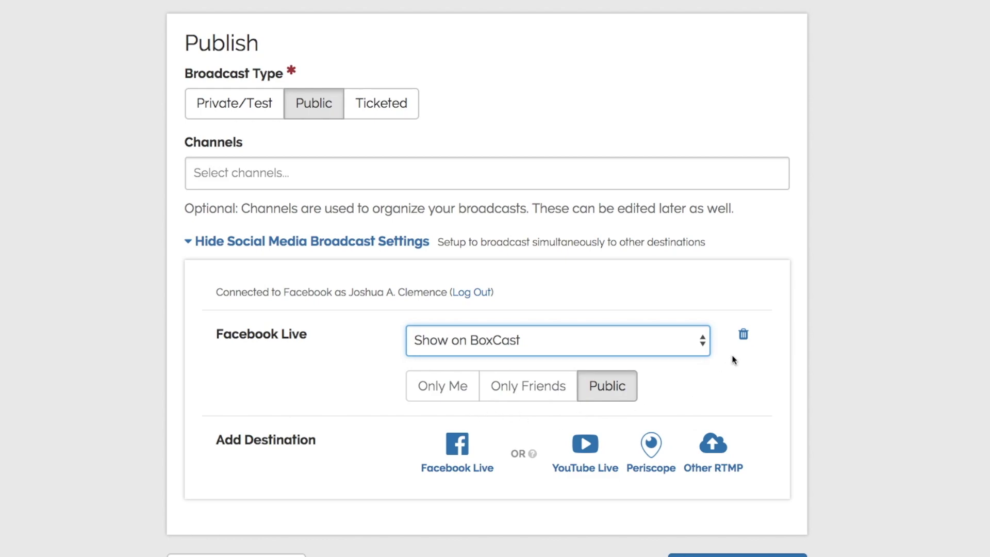
{"action": "left_click", "coordinate": [742, 335]}
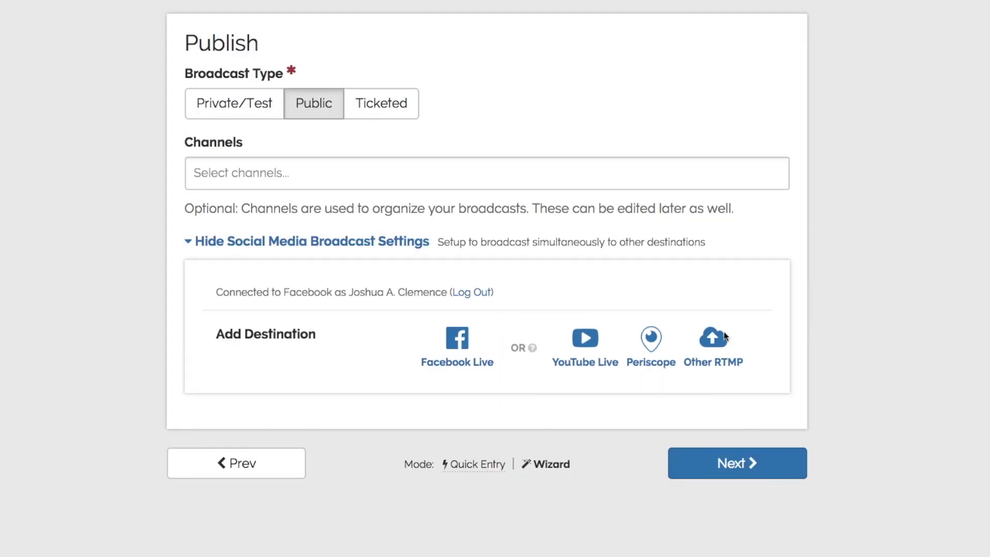
Add YouTube Live on the BoxCast account and Periscope, removing the extra RTMP destination
{"action": "left_click", "coordinate": [576, 338]}
{"action": "left_click", "coordinate": [576, 338]}
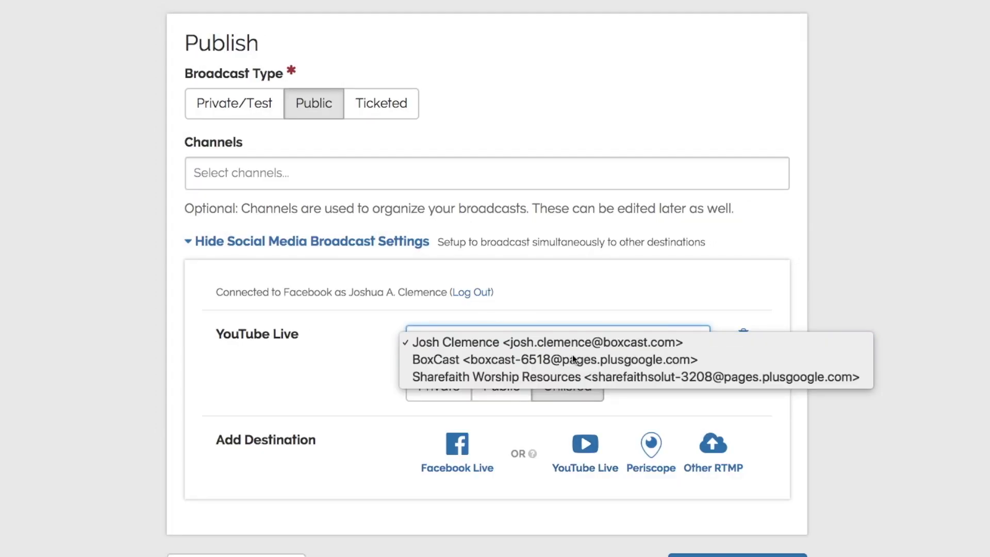
{"action": "left_click", "coordinate": [573, 354]}
{"action": "left_click", "coordinate": [655, 447]}
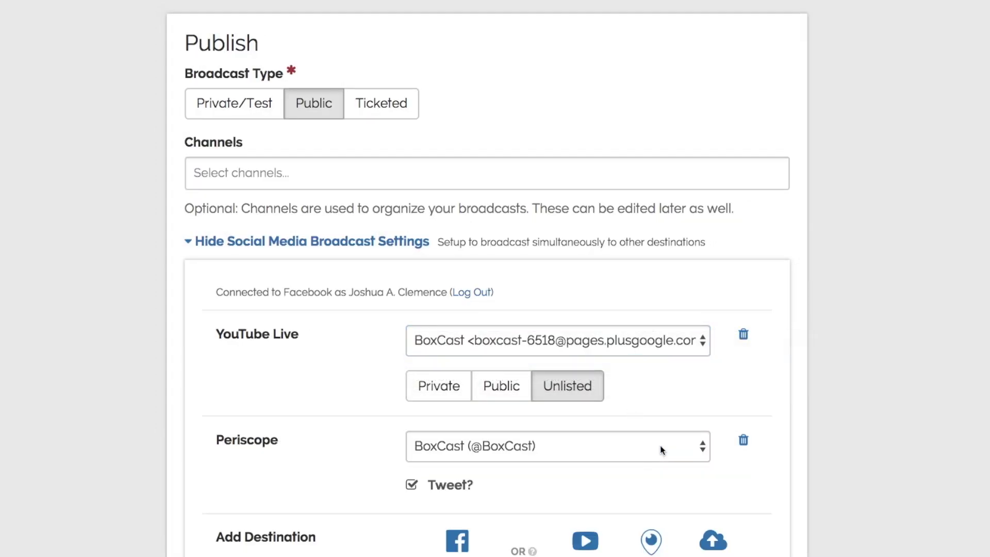
{"action": "left_click", "coordinate": [713, 542]}
{"action": "scroll", "coordinate": [714, 543], "scroll_direction": "down", "scroll_amount": 4}
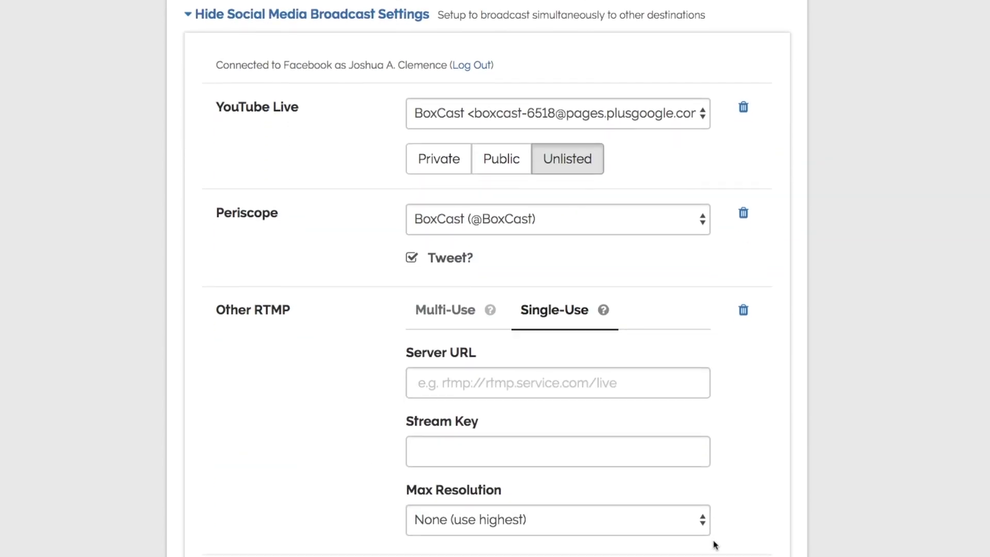
{"action": "left_click", "coordinate": [745, 312]}
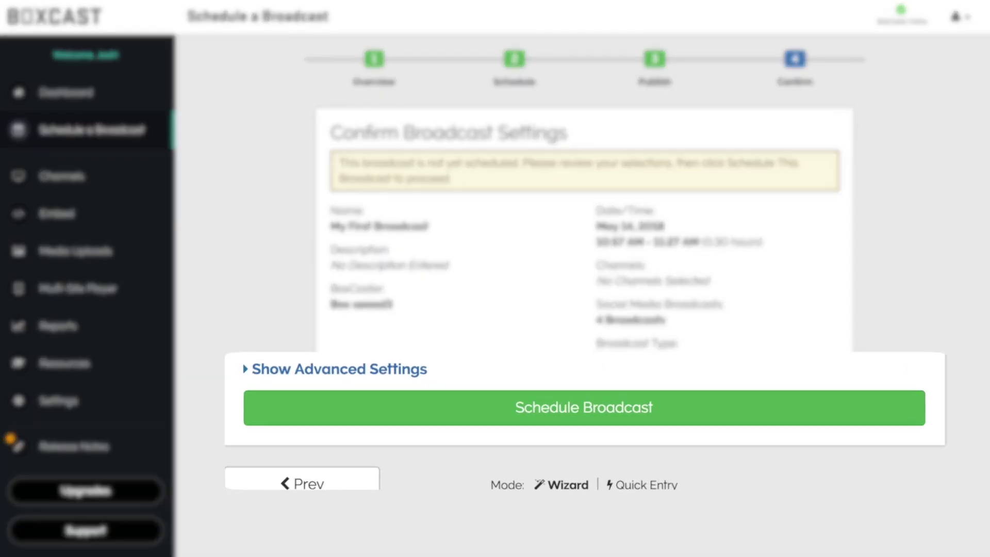
Schedule My First Broadcast with the chosen settings
{"action": "left_click", "coordinate": [614, 406]}
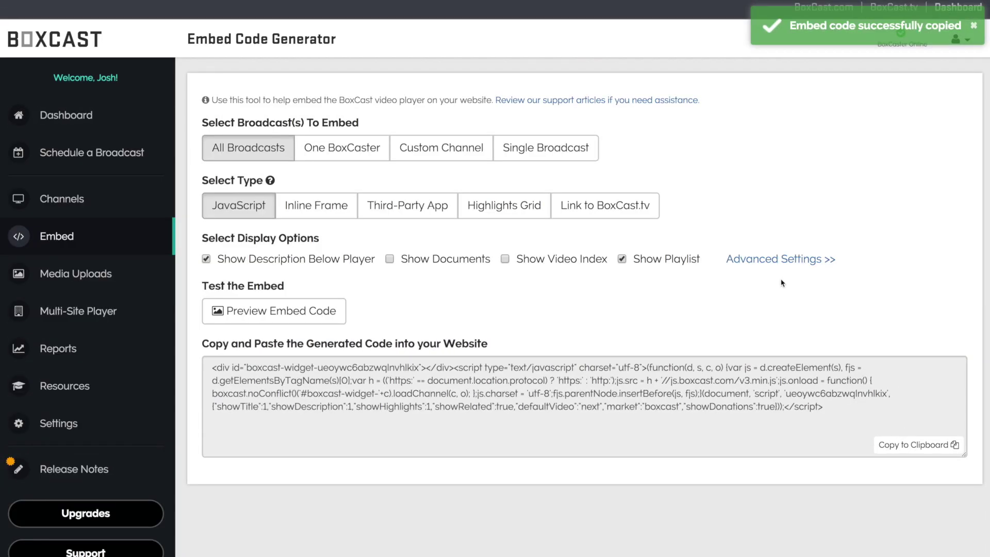
In advanced player settings, enable a custom pre-broadcast video using the blue particle-wave clip
{"action": "left_click", "coordinate": [761, 259]}
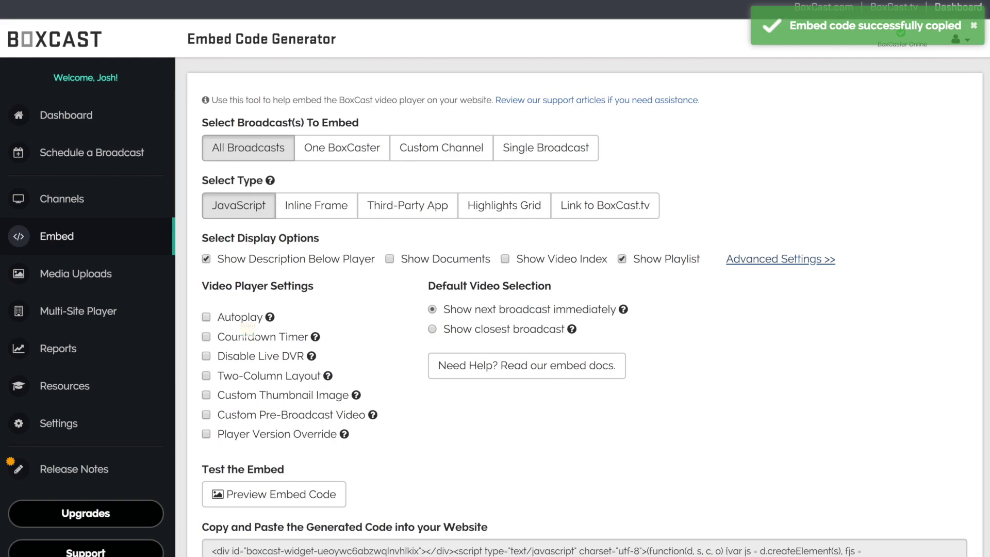
{"action": "left_click", "coordinate": [206, 396]}
{"action": "left_click", "coordinate": [206, 395]}
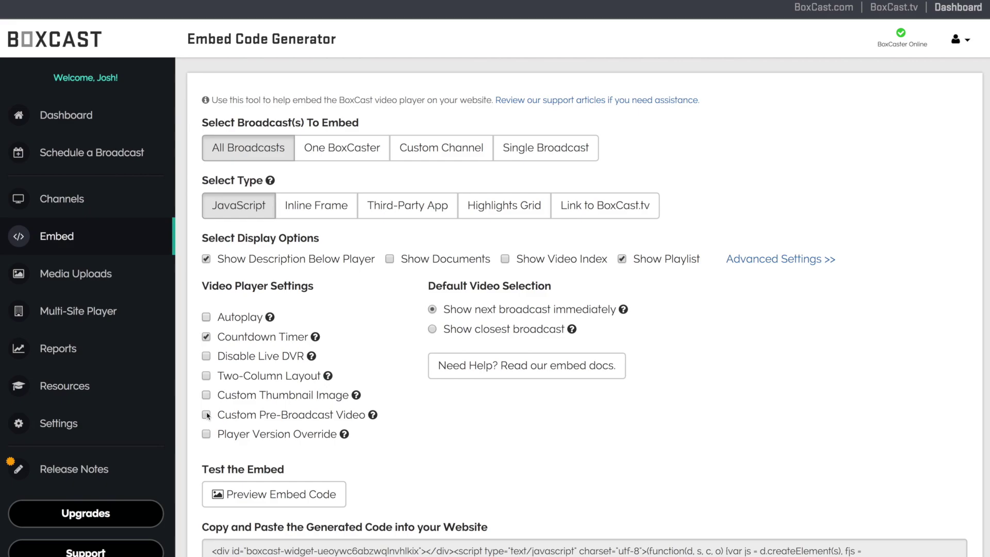
{"action": "left_click", "coordinate": [207, 415]}
{"action": "left_click", "coordinate": [341, 473]}
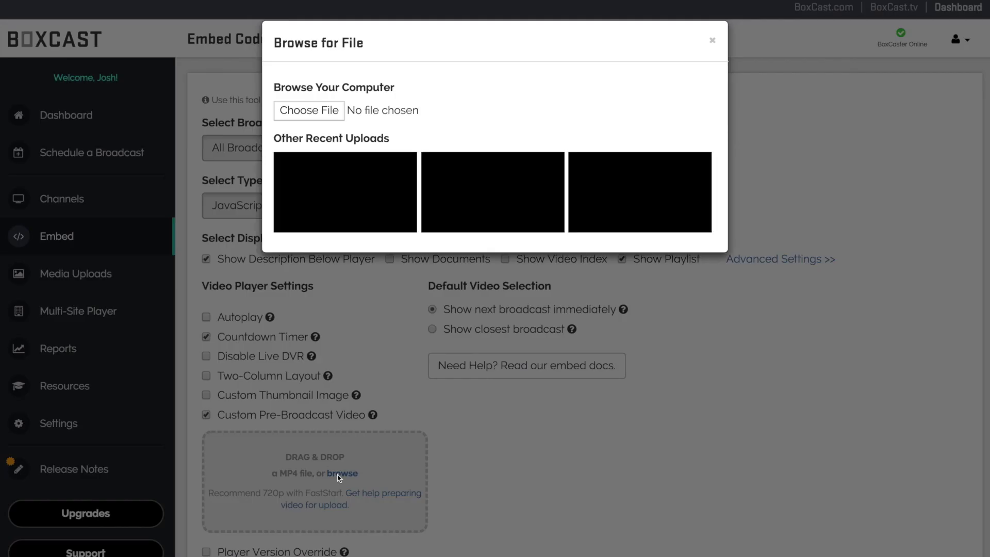
{"action": "left_click", "coordinate": [346, 200]}
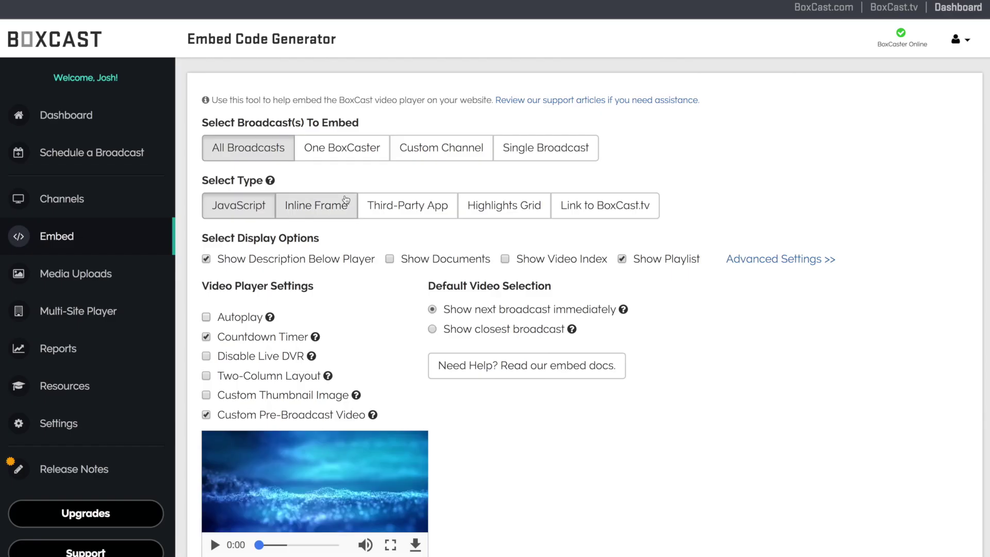
{"action": "scroll", "coordinate": [417, 321], "scroll_direction": "down", "scroll_amount": 5}
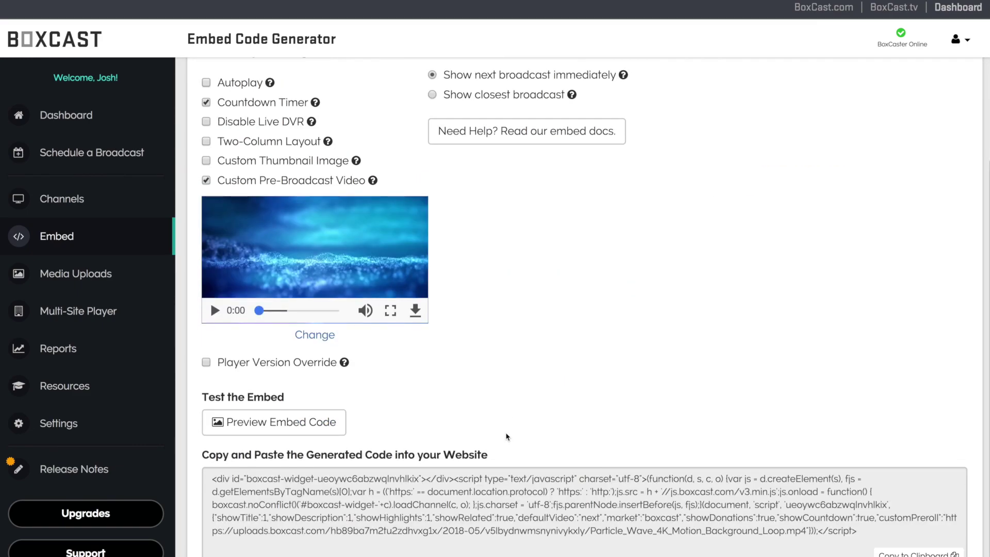
{"action": "left_click", "coordinate": [330, 396]}
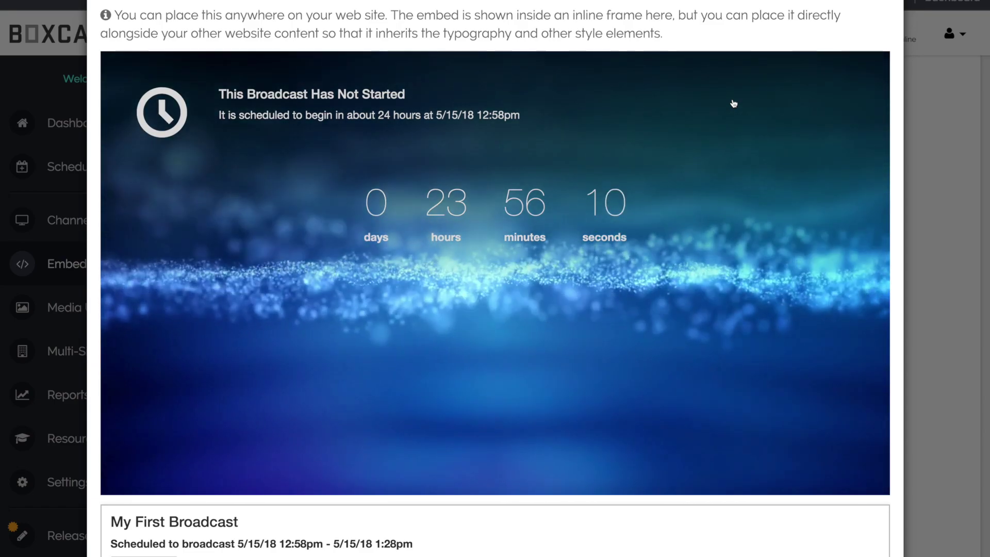
Scroll the embed preview down to the Related Videos list
{"action": "scroll", "coordinate": [734, 103], "scroll_direction": "down", "scroll_amount": 10}
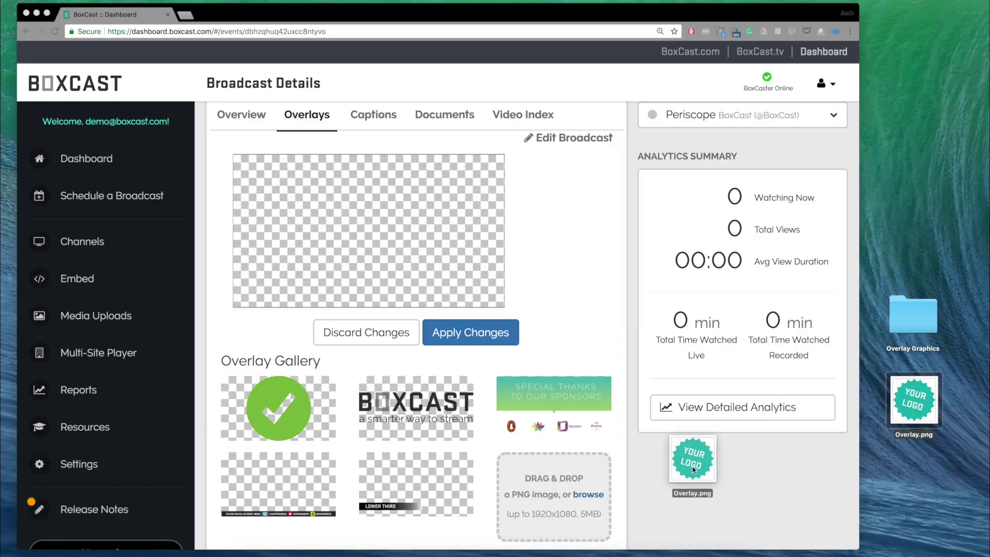
Upload Overlay.png as the YOUR LOGO overlay, add it, and apply the changes
{"action": "left_click_drag", "start_coordinate": [693, 469], "coordinate": [582, 484]}
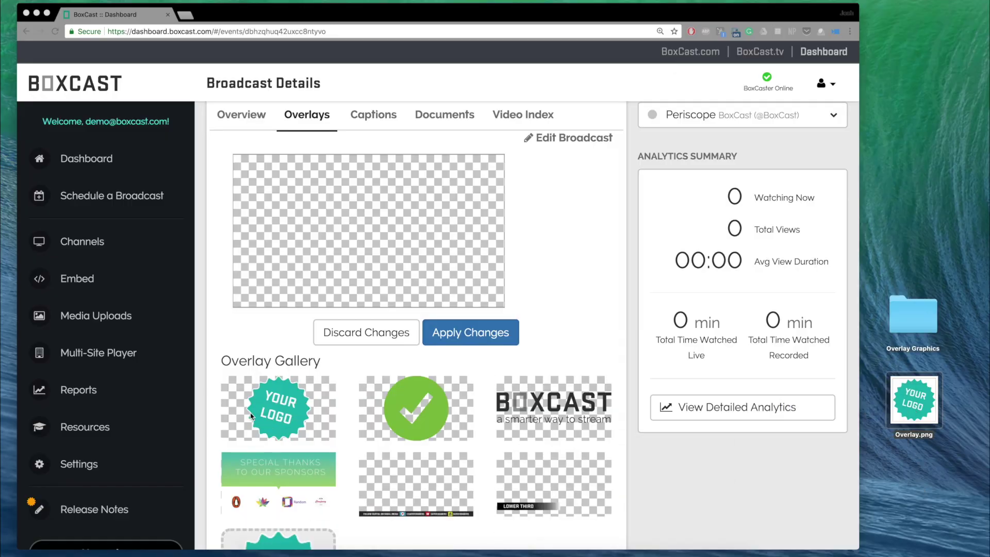
{"action": "left_click", "coordinate": [276, 413]}
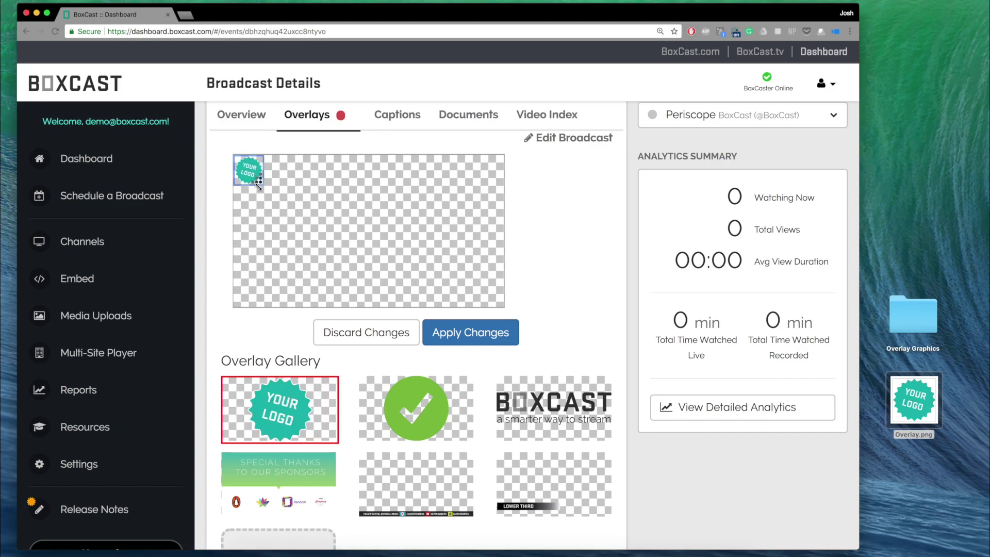
{"action": "left_click", "coordinate": [488, 333]}
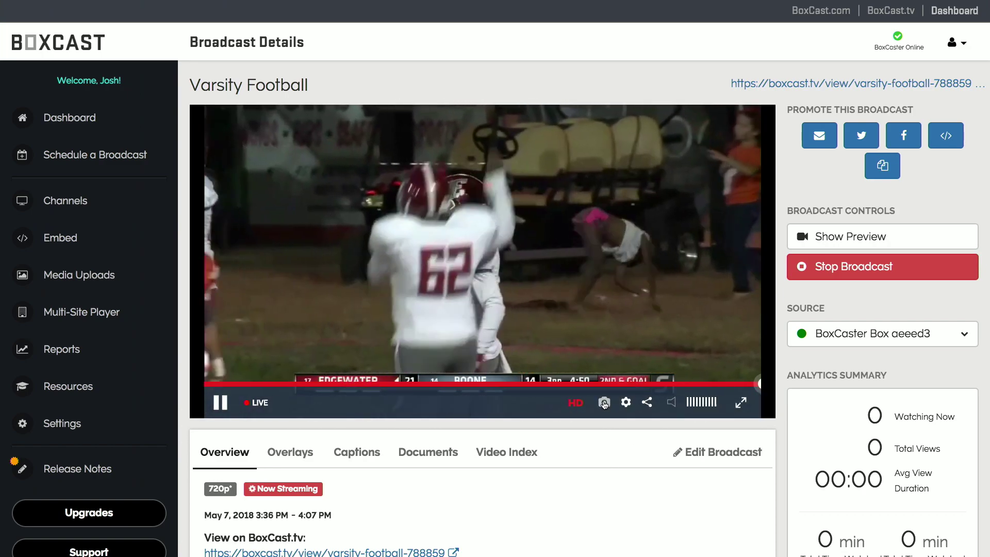
Save a Touchdown! highlight from the live game and download it as an MP4
{"action": "left_click", "coordinate": [605, 402]}
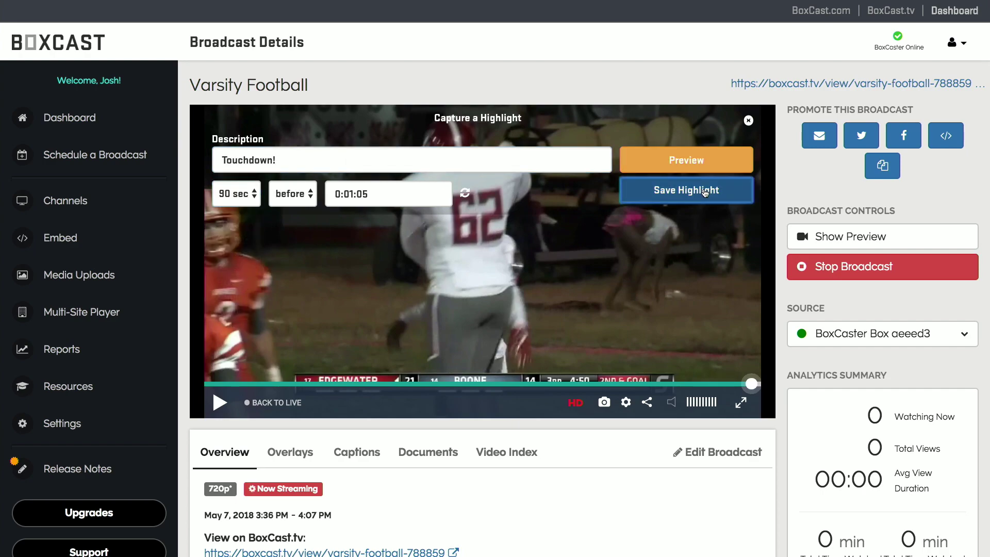
{"action": "left_click", "coordinate": [686, 191]}
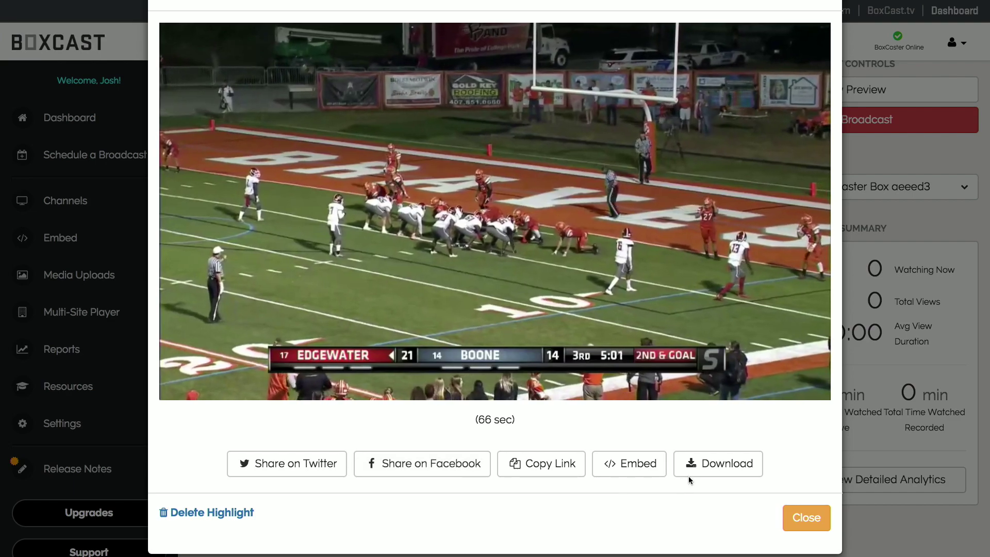
{"action": "left_click", "coordinate": [689, 474]}
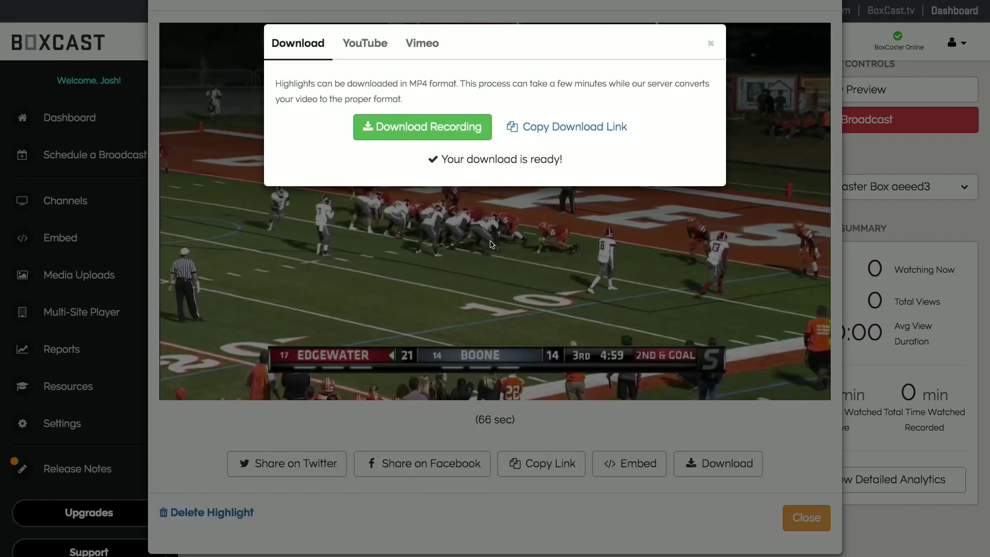
{"action": "left_click", "coordinate": [420, 134]}
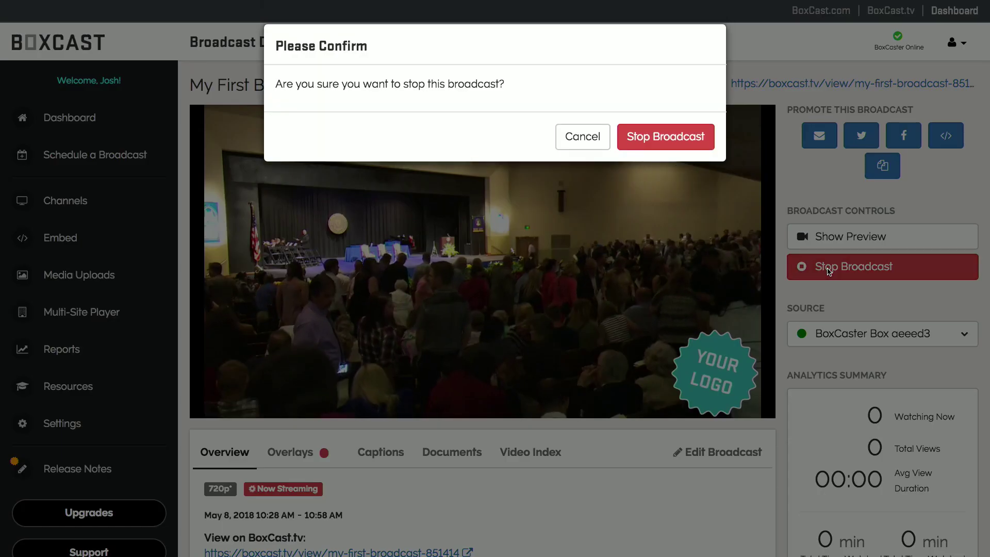
Confirm stopping My First Broadcast, then find its recording under Past Broadcasts
{"action": "left_click", "coordinate": [658, 136]}
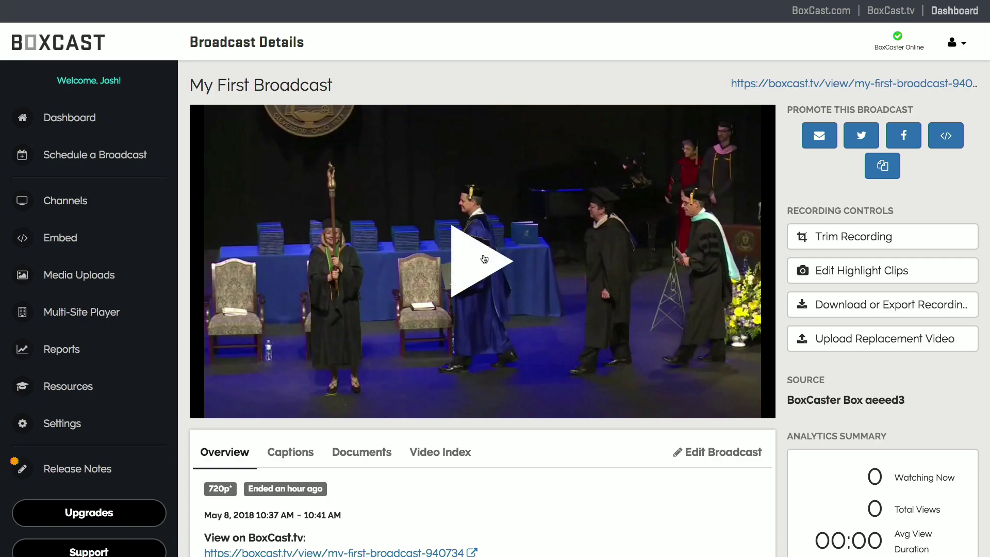
{"action": "left_click", "coordinate": [484, 257]}
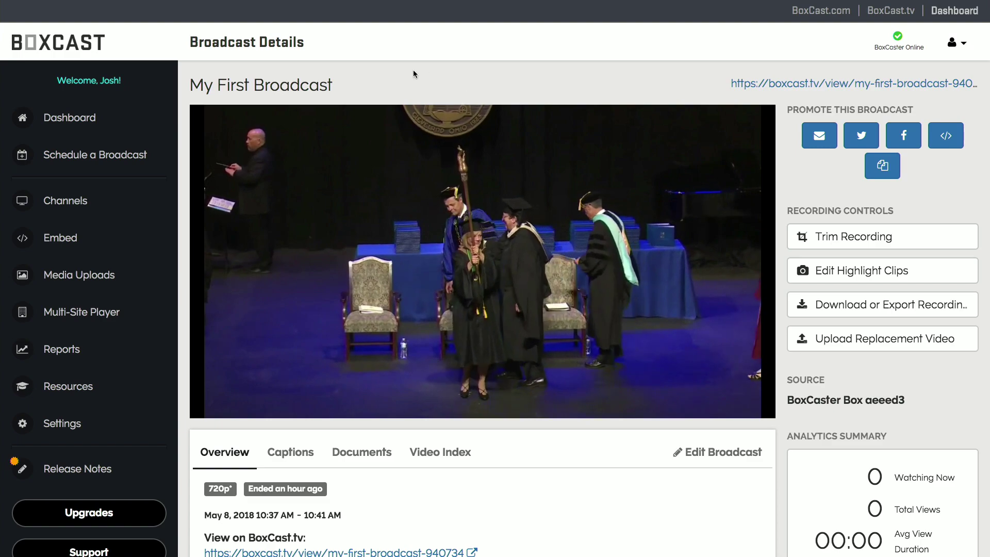
{"action": "left_click", "coordinate": [136, 124]}
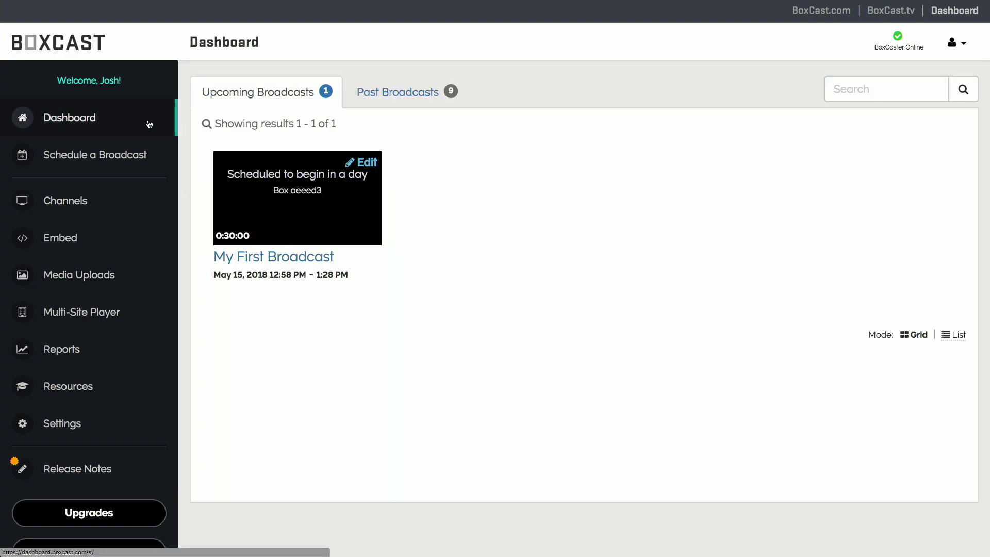
{"action": "left_click", "coordinate": [379, 92]}
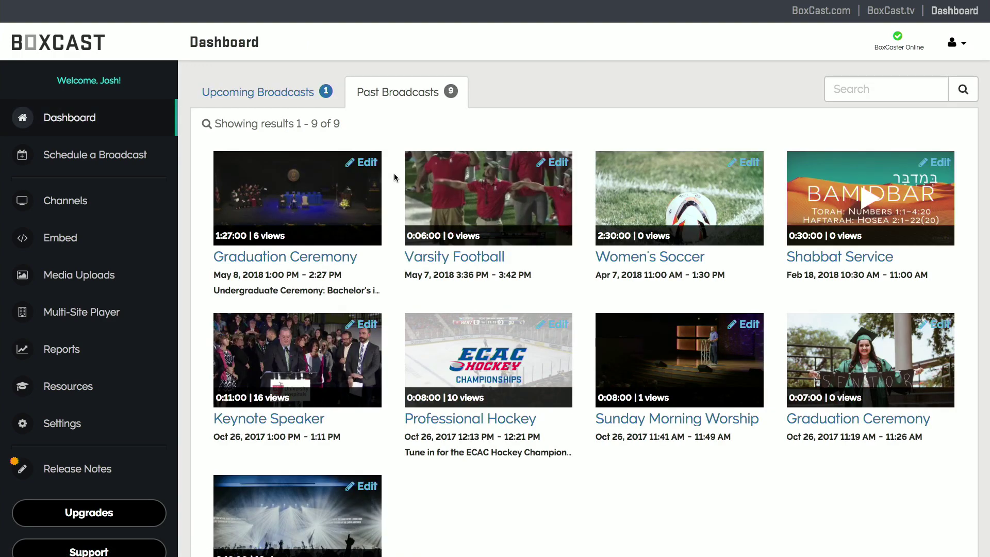
{"action": "scroll", "coordinate": [395, 177], "scroll_direction": "down", "scroll_amount": 2}
{"action": "scroll", "coordinate": [394, 177], "scroll_direction": "down", "scroll_amount": 1}
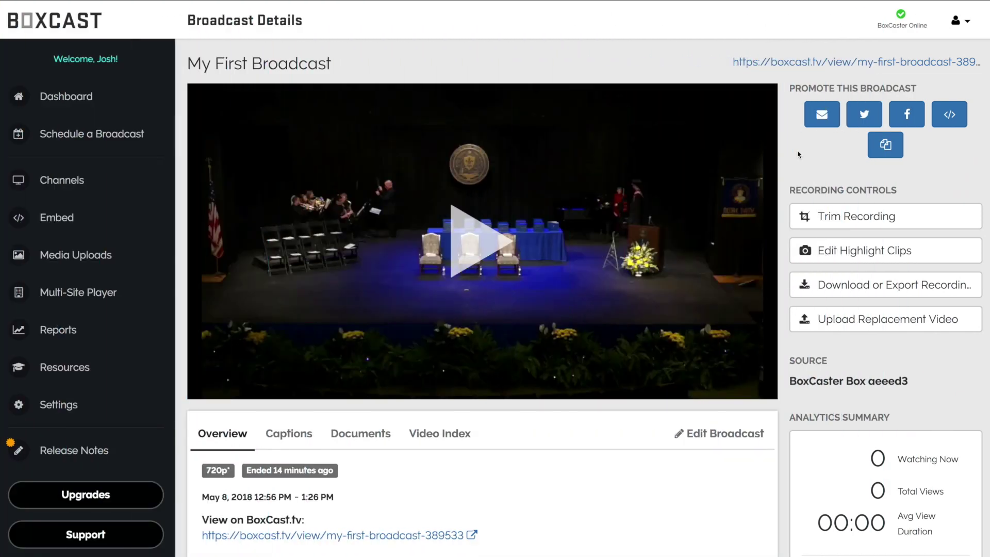
Trim the My First Broadcast recording to 0:03:19–0:23:57, then play the trimmed video
{"action": "left_click", "coordinate": [812, 214]}
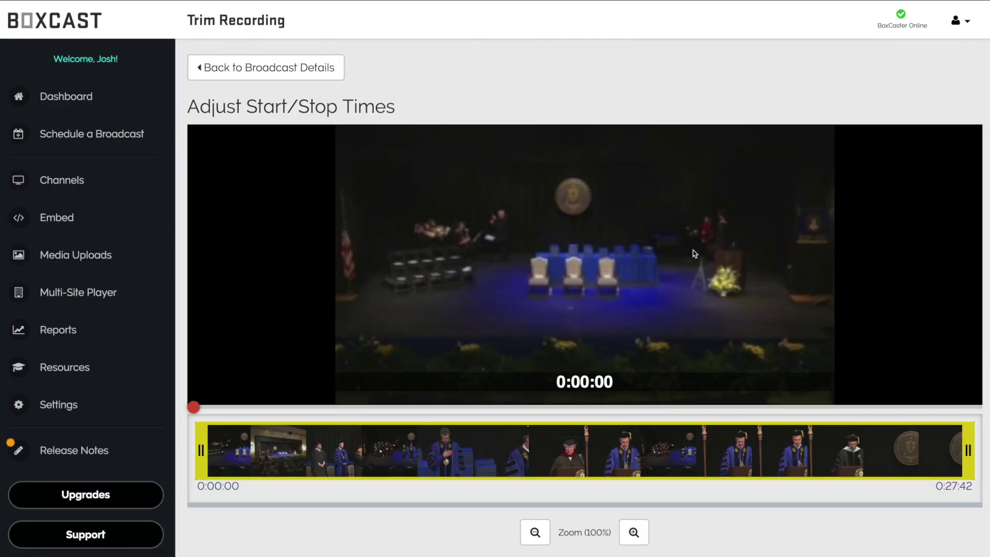
{"action": "left_click_drag", "start_coordinate": [202, 451], "coordinate": [293, 453]}
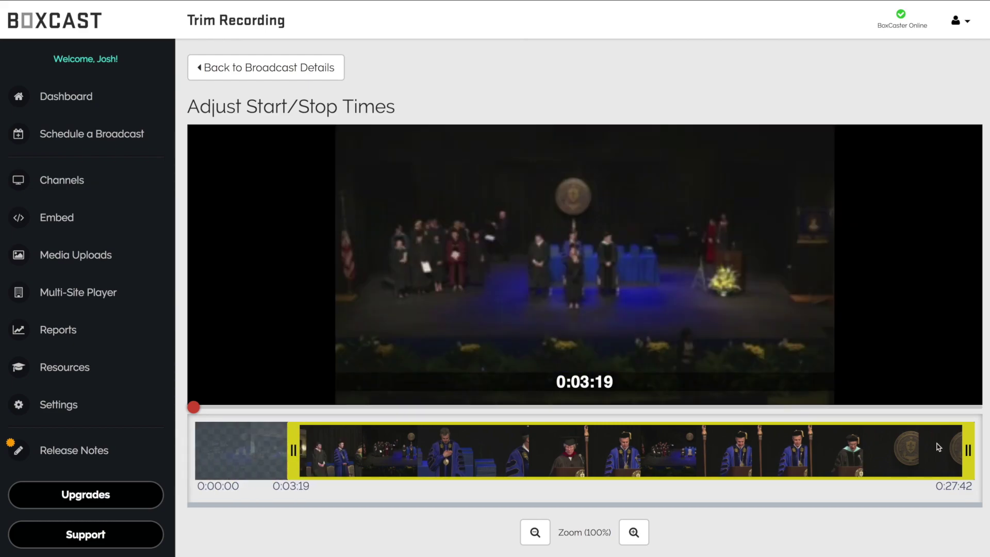
{"action": "left_click_drag", "start_coordinate": [968, 443], "coordinate": [862, 441]}
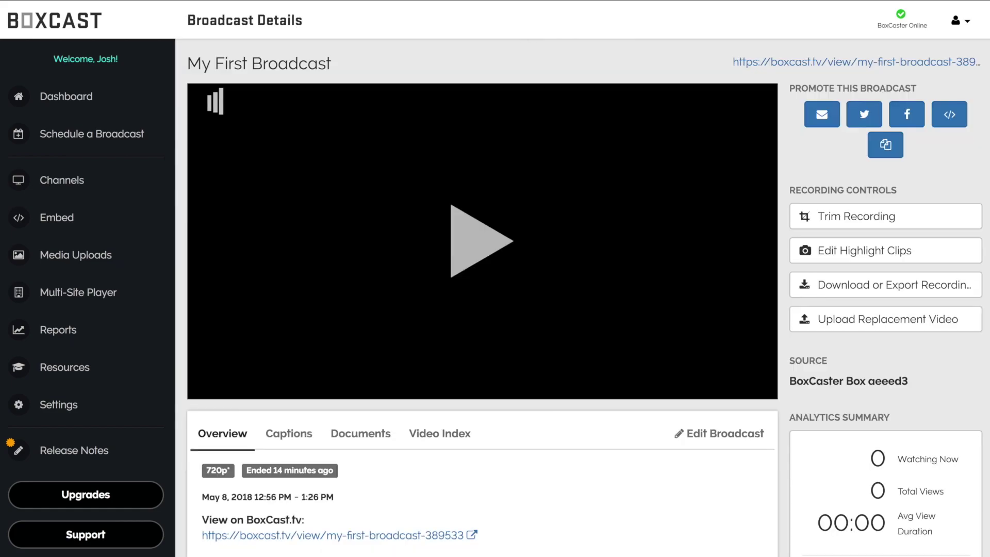
{"action": "left_click", "coordinate": [465, 261]}
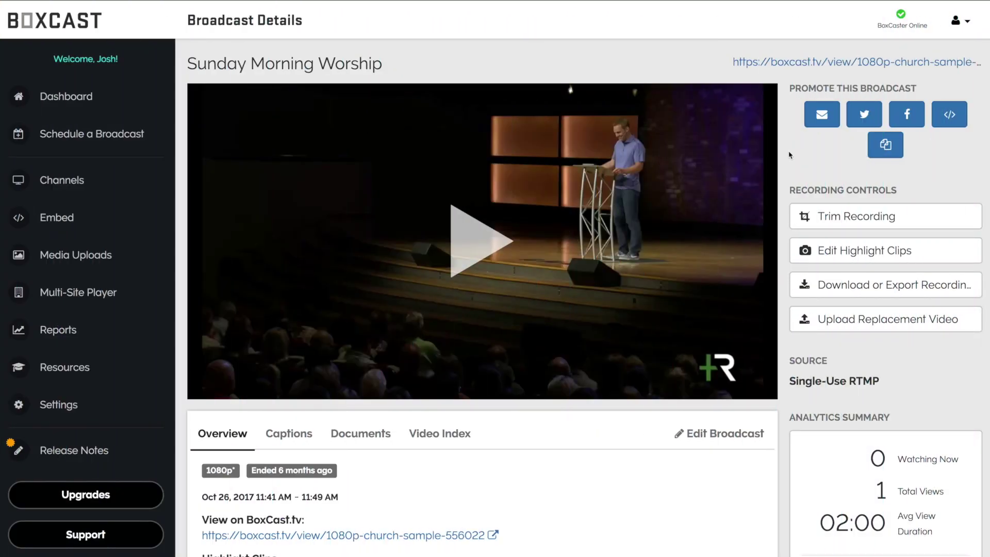
Show Sunday Morning Worship's download/export options, checking the YouTube and then Vimeo export settings
{"action": "left_click", "coordinate": [815, 286]}
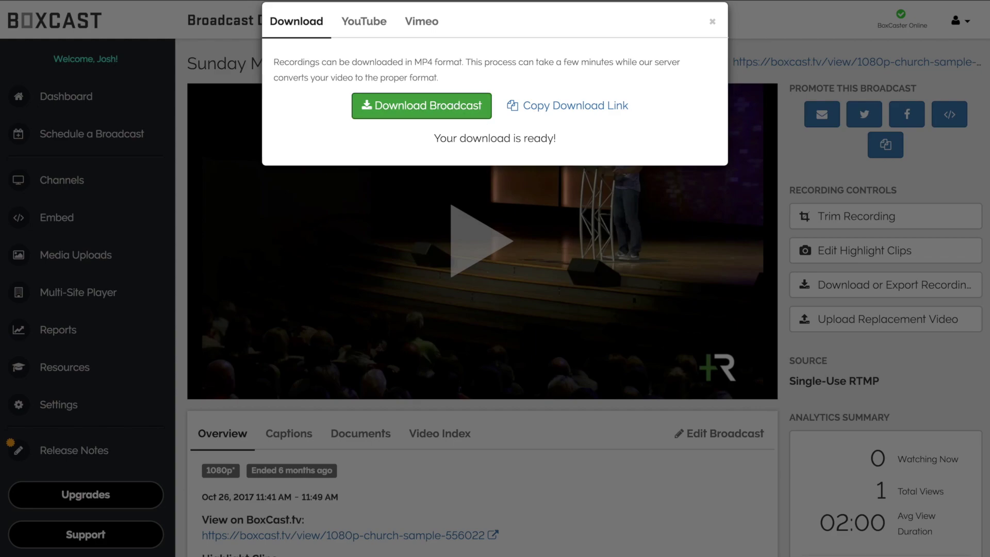
{"action": "left_click", "coordinate": [368, 26]}
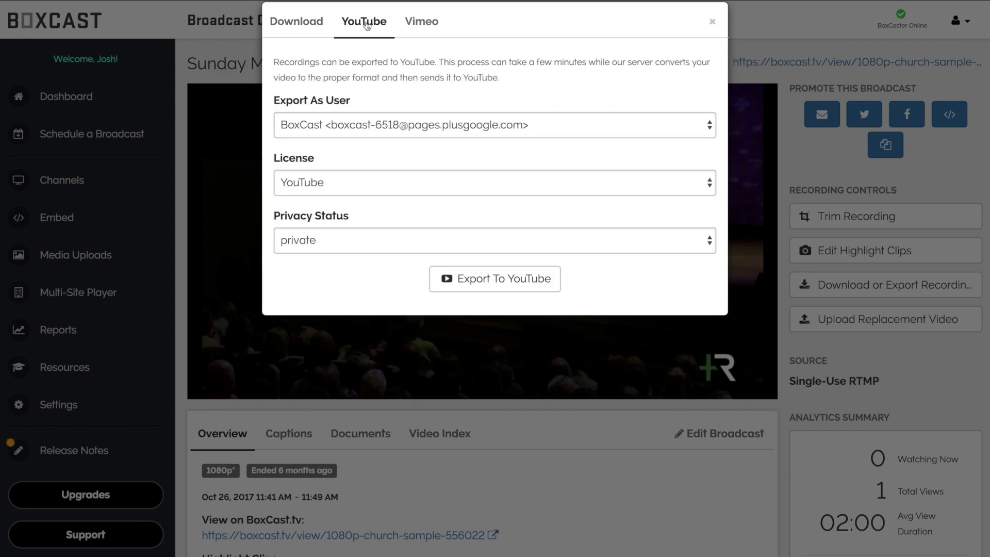
{"action": "left_click", "coordinate": [427, 26]}
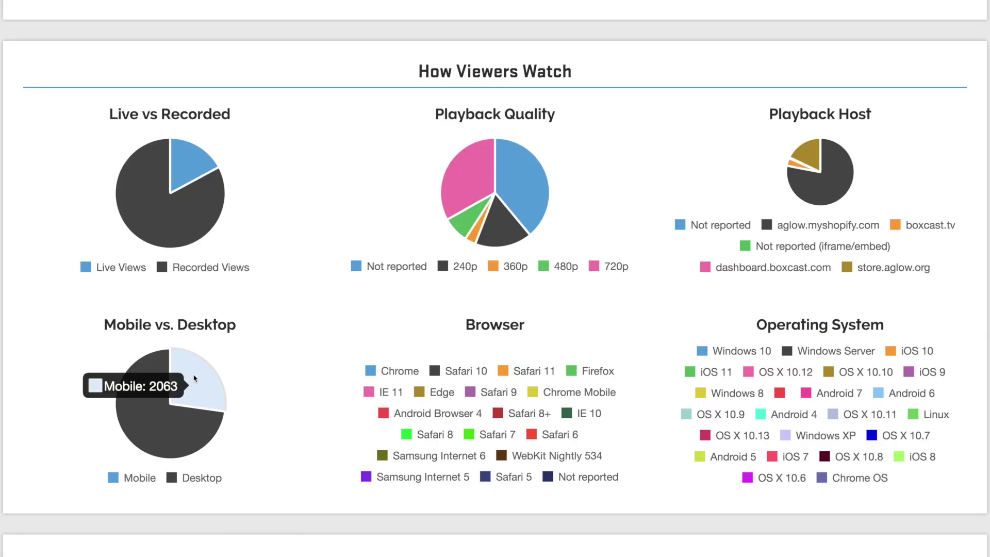
Zoom out the Where Viewers Watch geolocation map to reveal regions beyond North America
{"action": "mouse_move", "coordinate": [158, 369]}
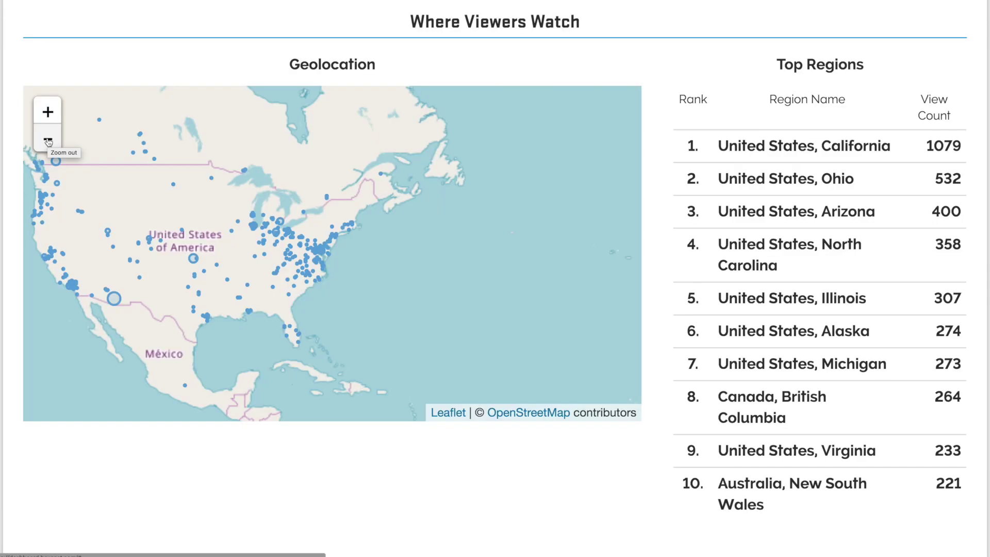
{"action": "left_click", "coordinate": [48, 140]}
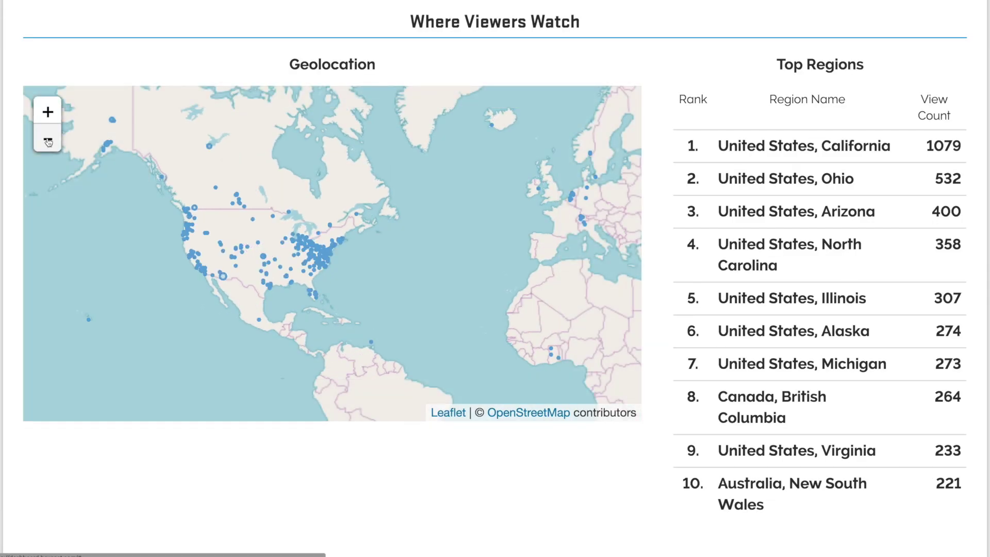